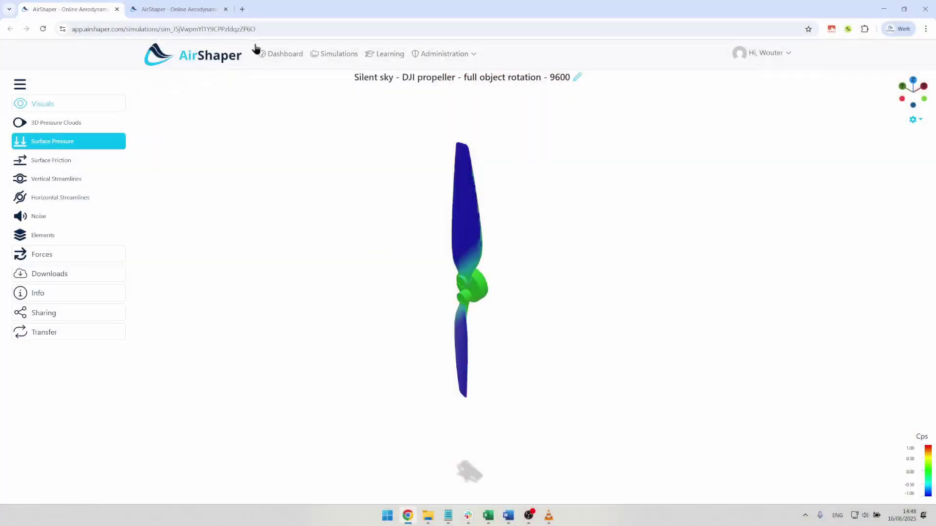
Compare surface pressure by switching between the noise reduction and DJI propeller tabs
click(184, 6)
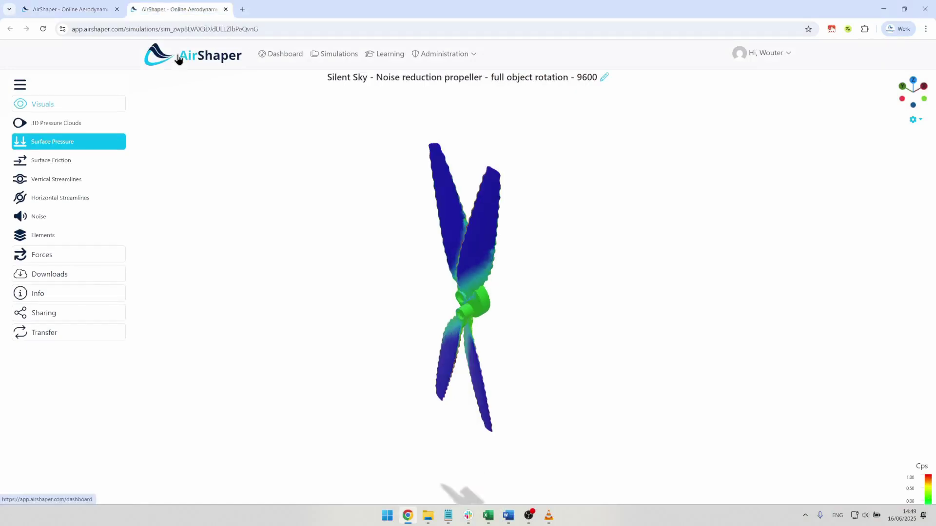
click(67, 11)
click(196, 11)
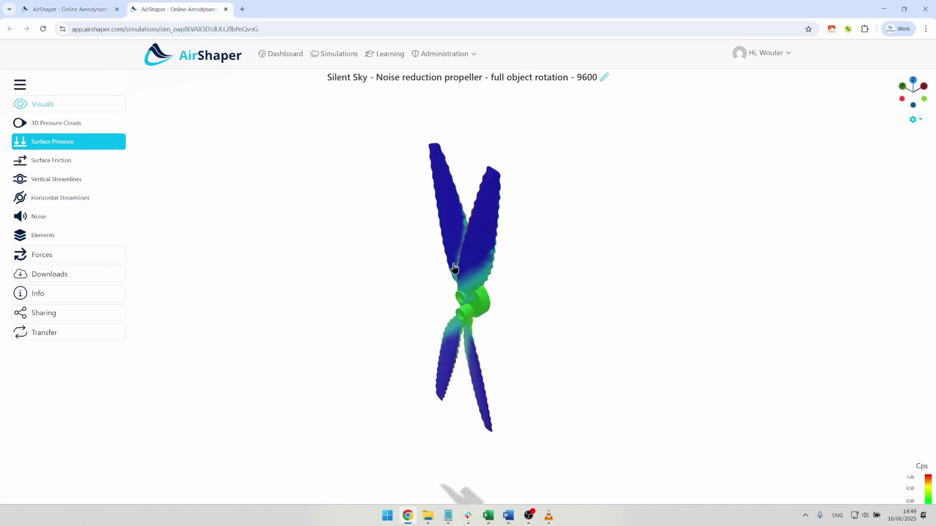
click(53, 10)
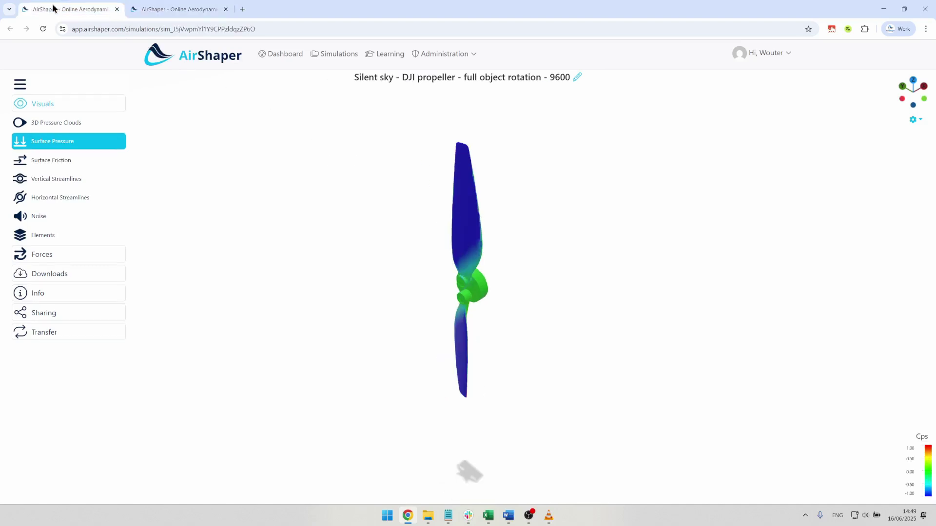
Orbit and zoom the DJI propeller to inspect its blades' pressure side
mouse_move(476, 264)
mouse_down()
mouse_move(560, 240)
mouse_move(410, 262)
mouse_move(475, 253)
mouse_move(438, 325)
mouse_move(443, 298)
mouse_move(518, 280)
mouse_move(478, 280)
mouse_up()
scroll(468, 253, up, 3)
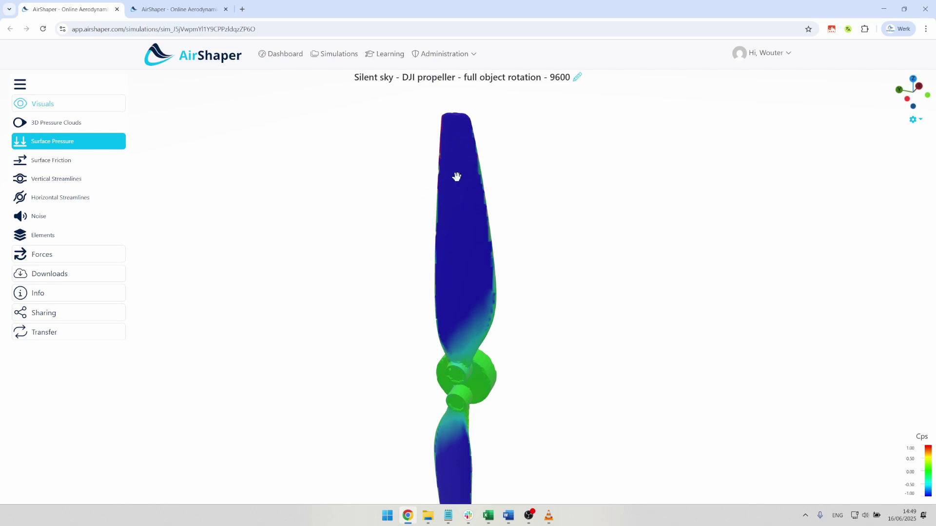
drag(463, 312, 376, 307)
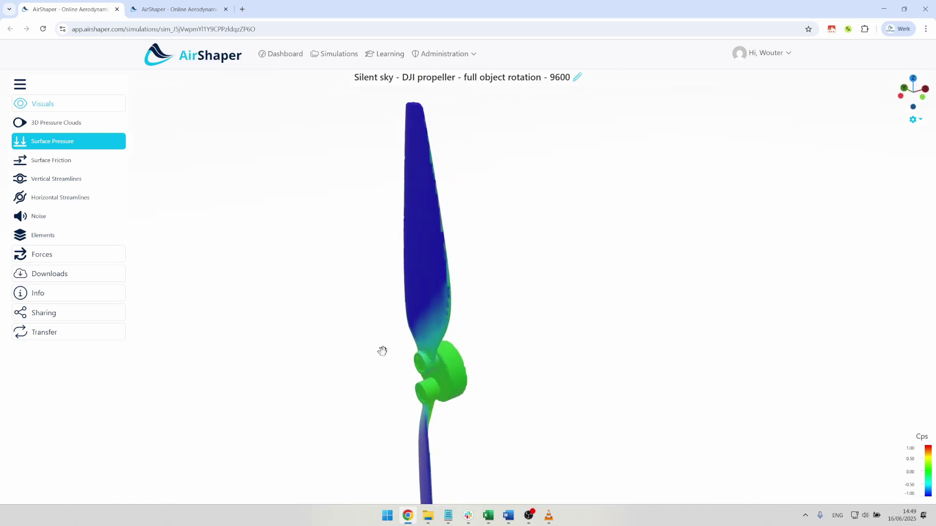
drag(382, 348, 430, 214)
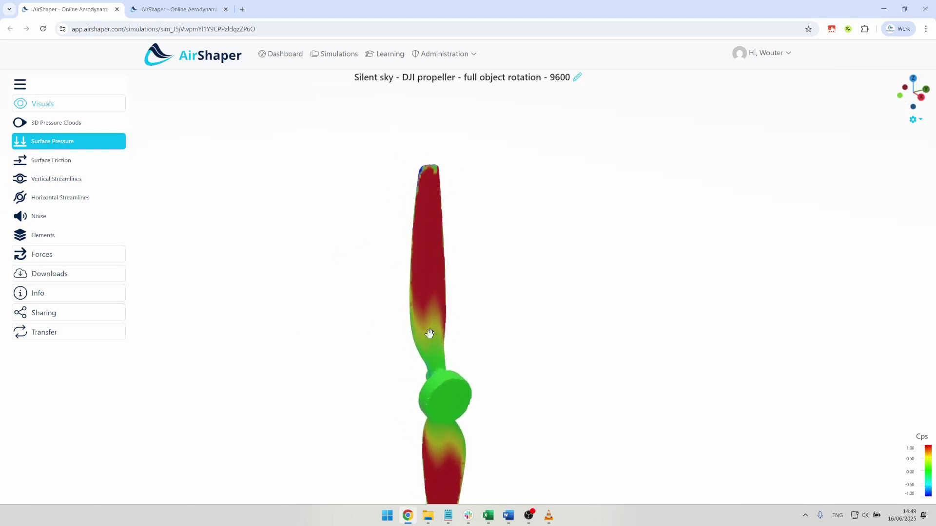
Zoom in and orbit the Silent Sky tubercle blades to inspect pressure along their wavy edges
click(198, 8)
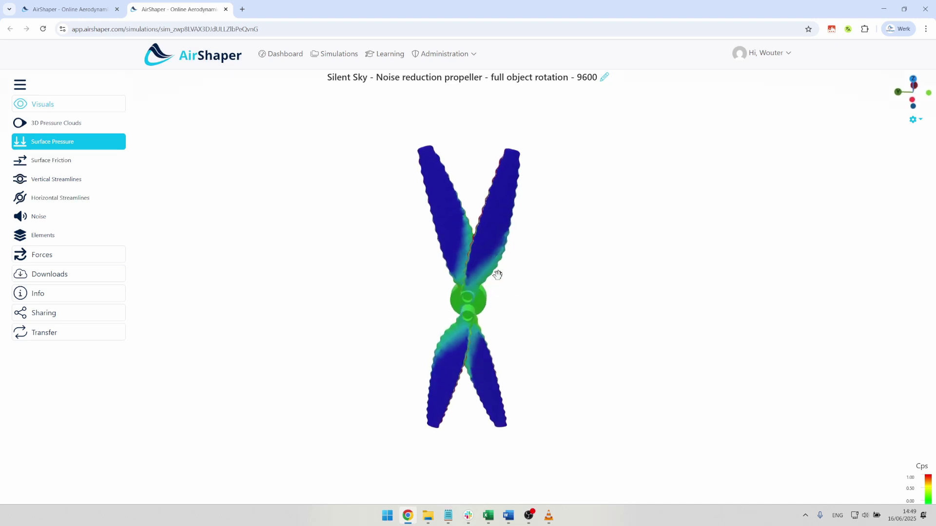
scroll(492, 270, up, 5)
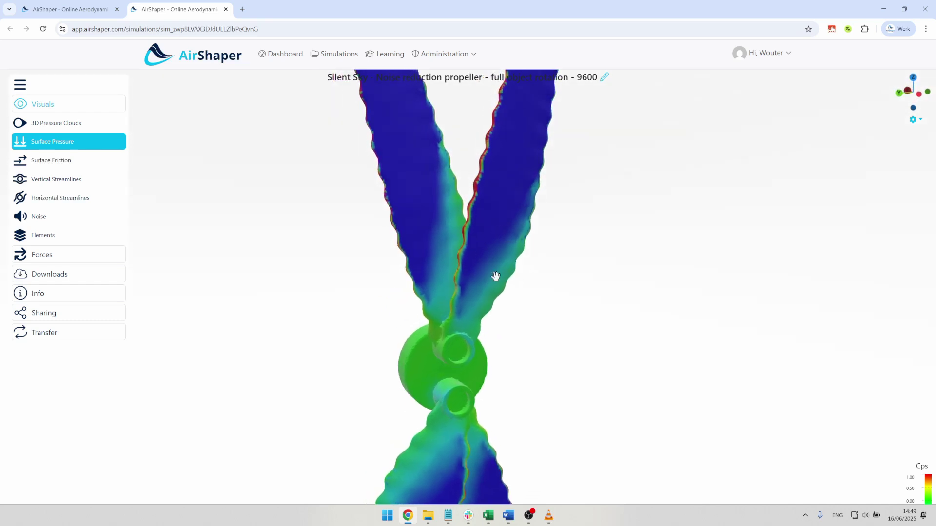
drag(492, 255, 390, 405)
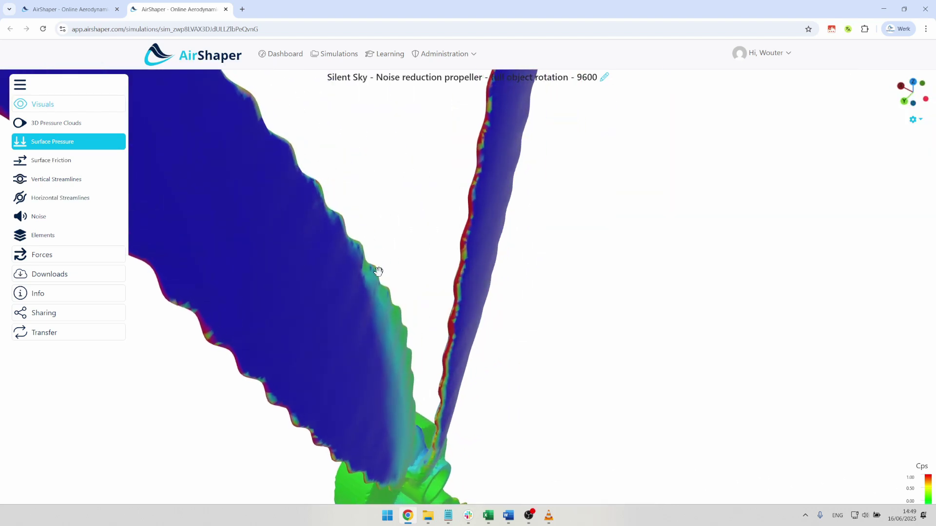
drag(405, 360, 398, 300)
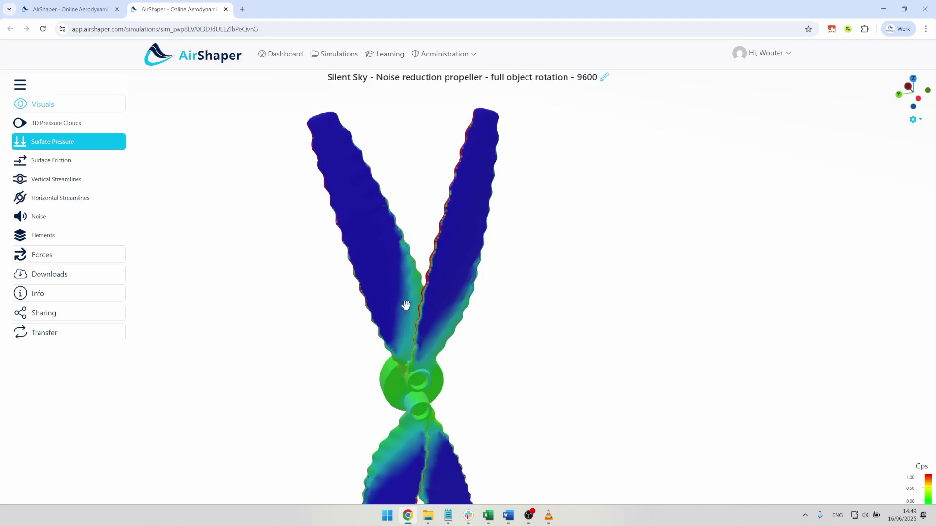
Show surface friction on the DJI propeller and orbit it through front, face-on and edge-on views
click(93, 9)
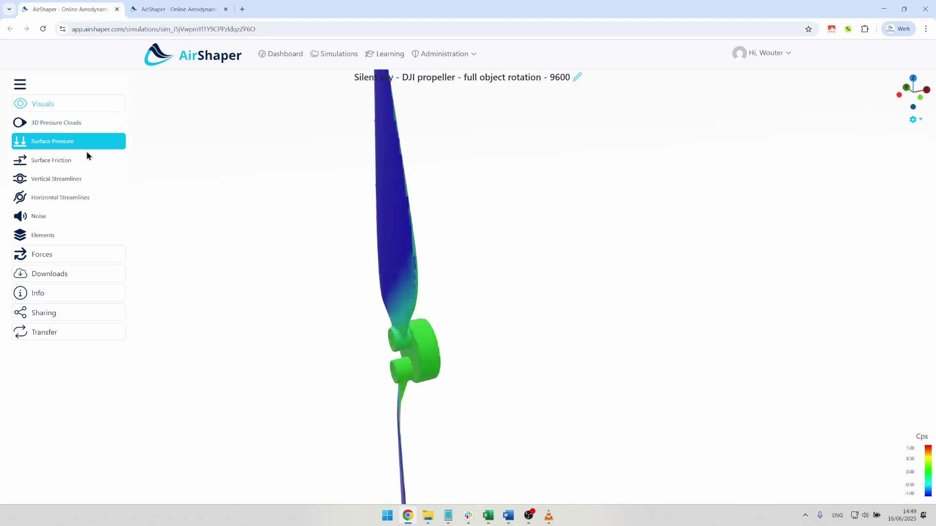
click(69, 162)
drag(141, 203, 446, 312)
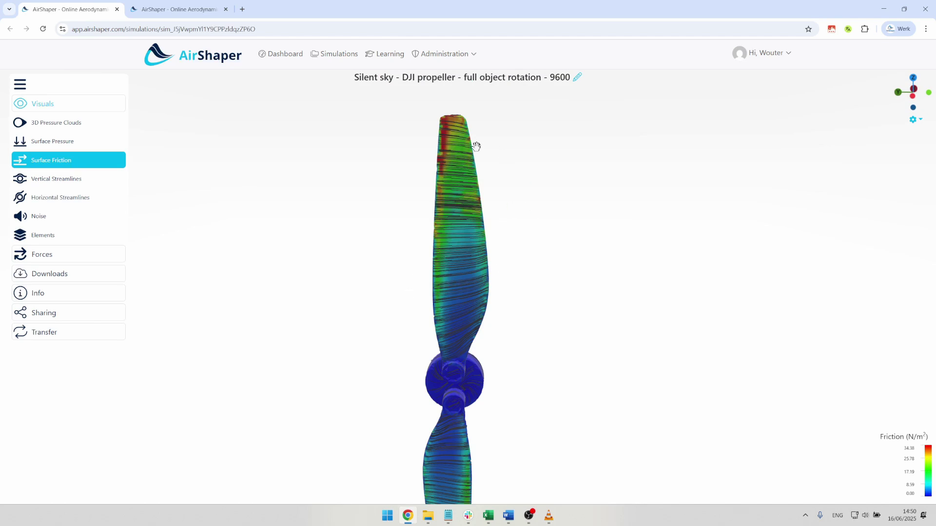
scroll(531, 411, down, 3)
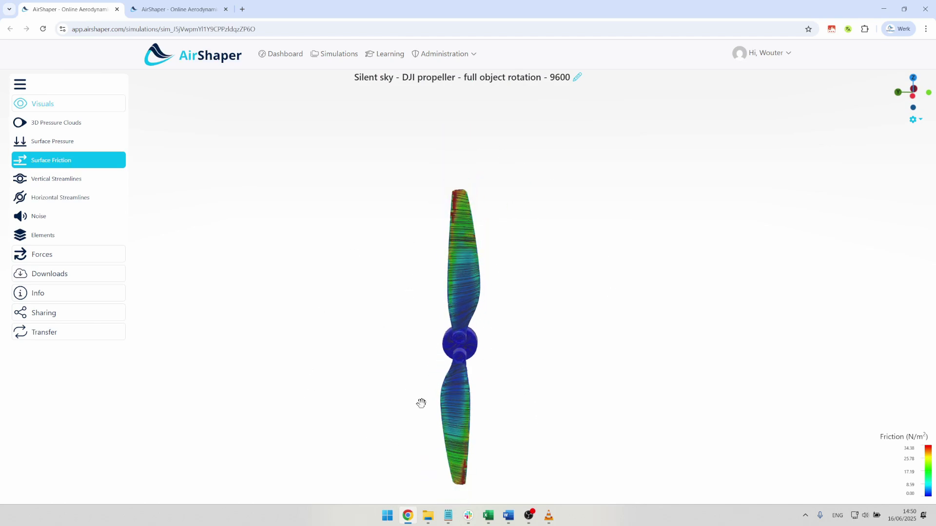
scroll(463, 333, up, 5)
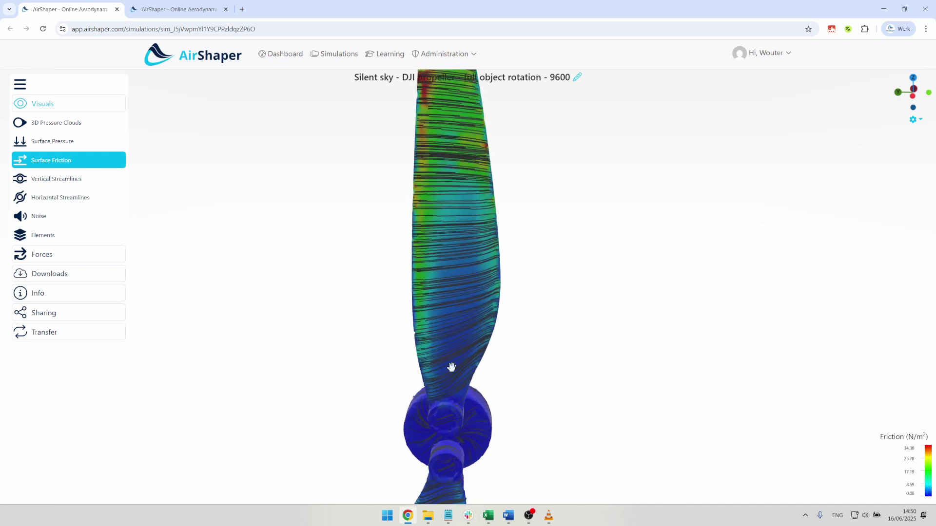
drag(449, 354, 373, 347)
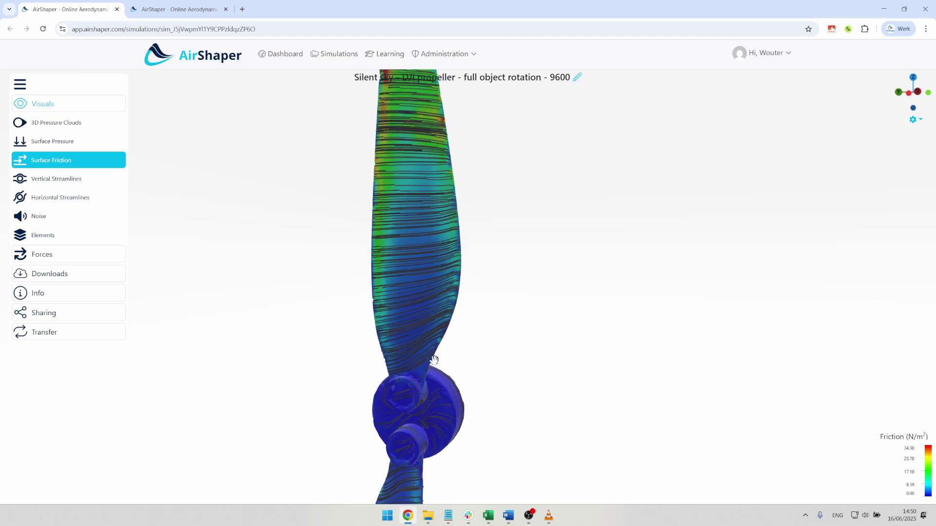
drag(434, 360, 678, 330)
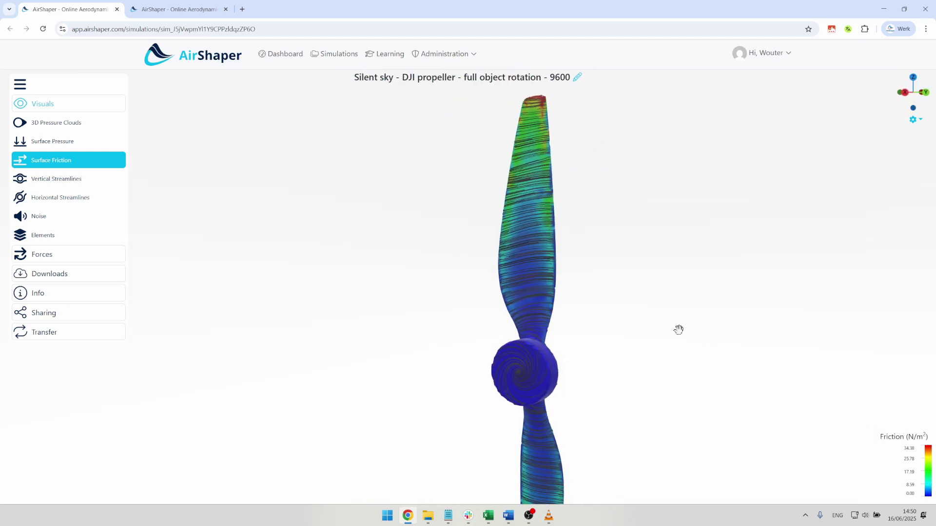
drag(538, 318, 331, 47)
click(195, 8)
click(63, 164)
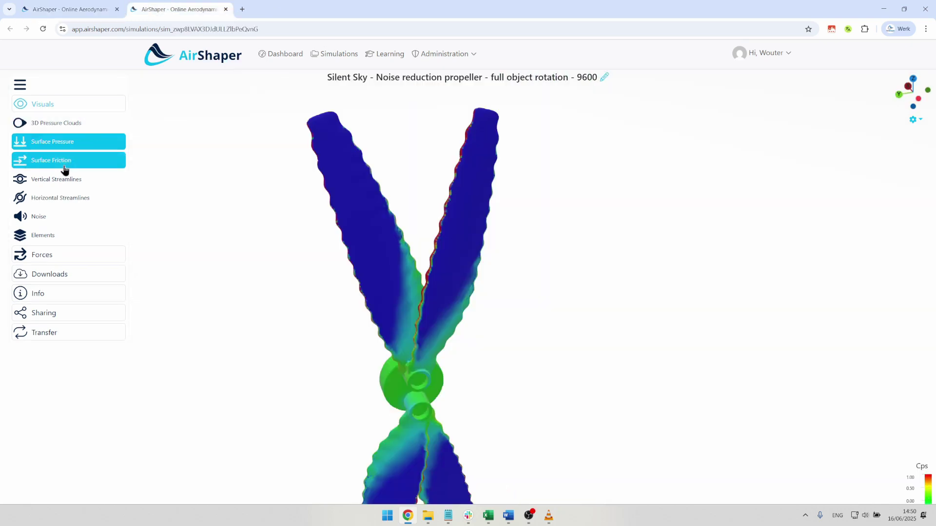
scroll(461, 368, up, 5)
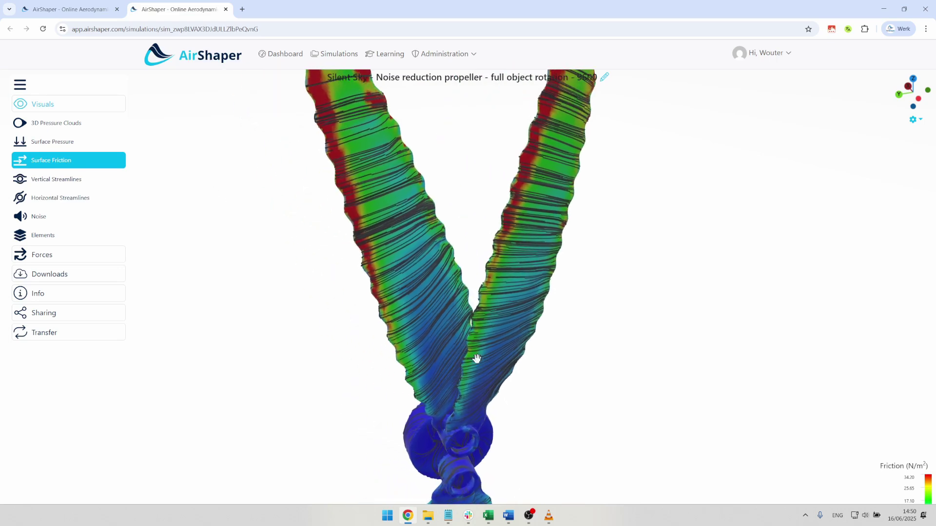
scroll(481, 363, down, 5)
drag(481, 364, 441, 336)
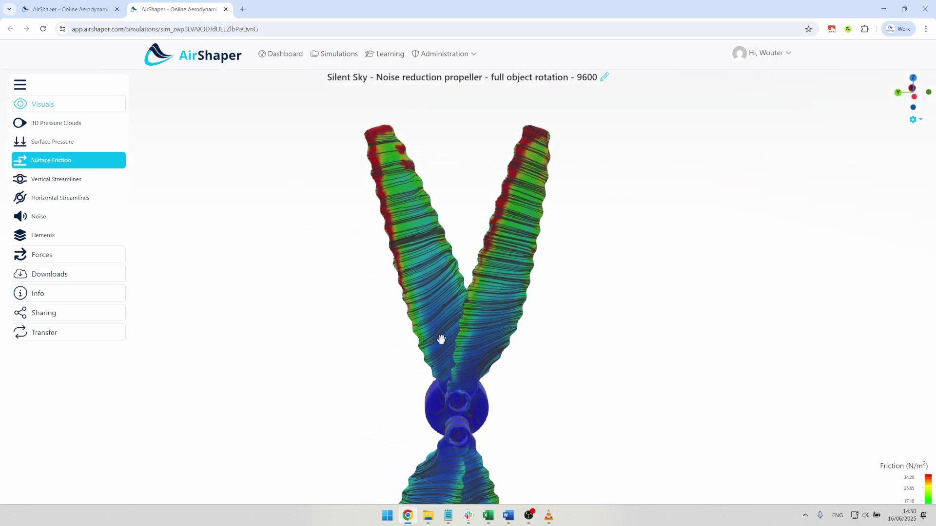
scroll(488, 313, up, 8)
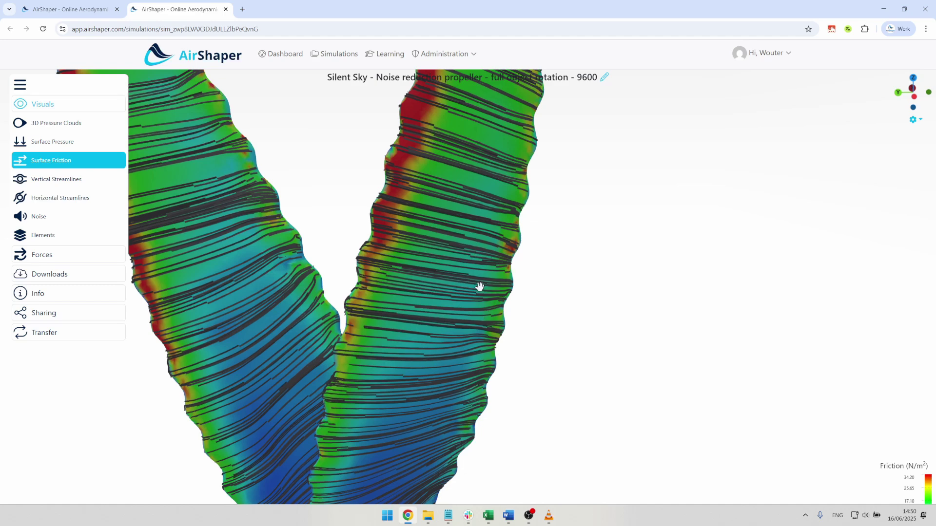
scroll(405, 320, down, 5)
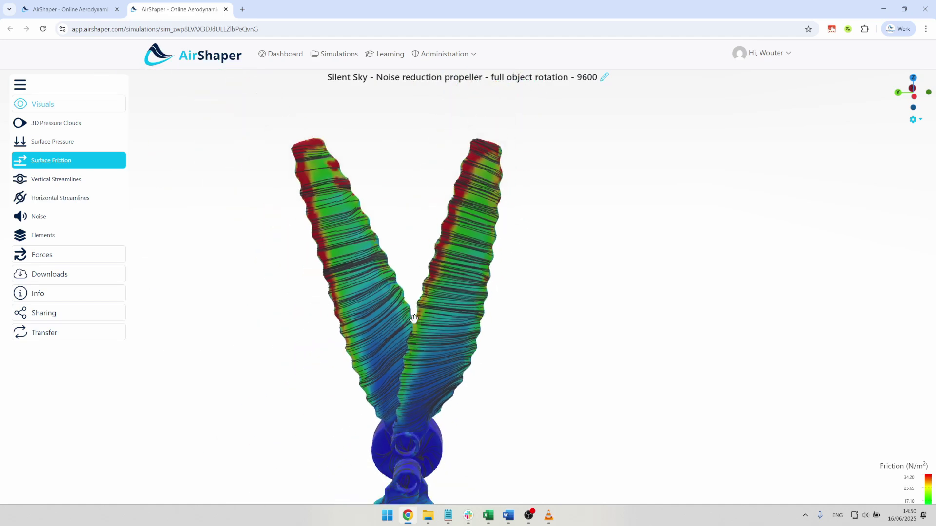
drag(439, 307, 443, 420)
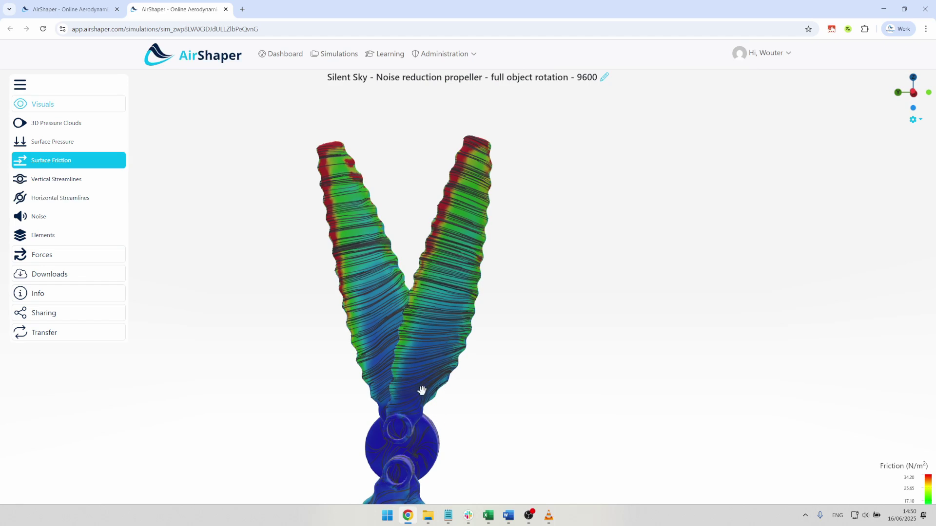
drag(466, 368, 507, 352)
scroll(517, 358, up, 3)
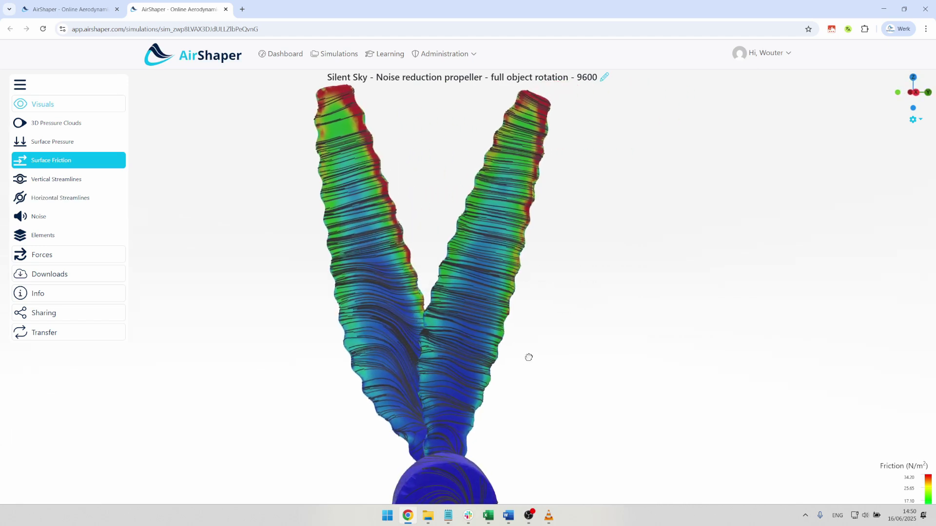
drag(529, 358, 402, 350)
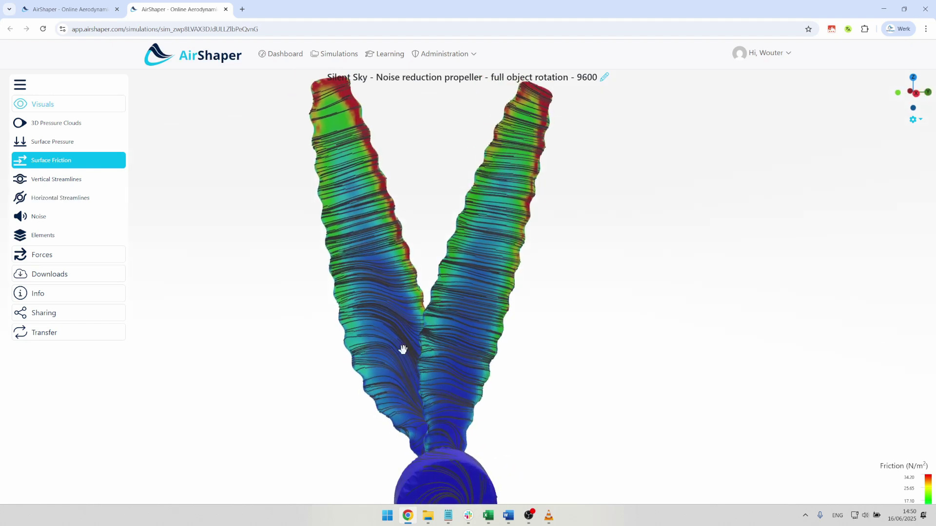
scroll(424, 341, down, 5)
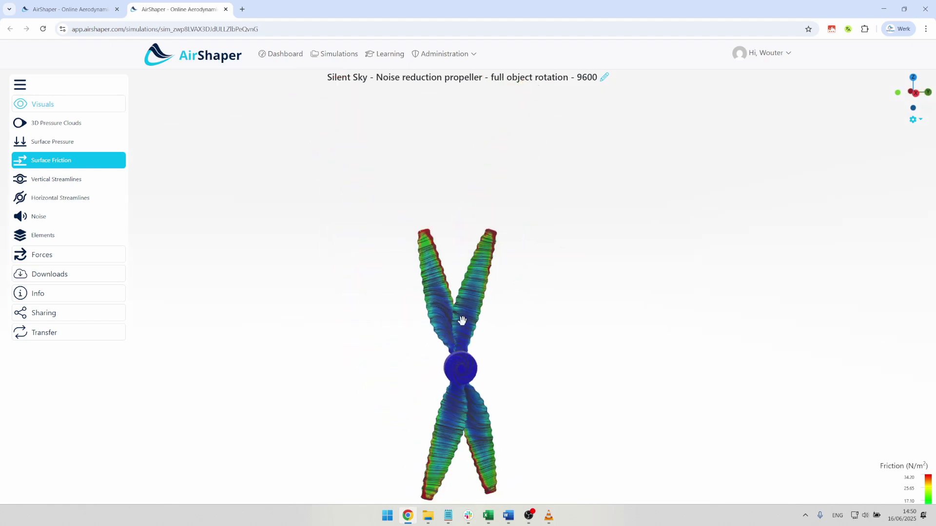
drag(462, 321, 449, 184)
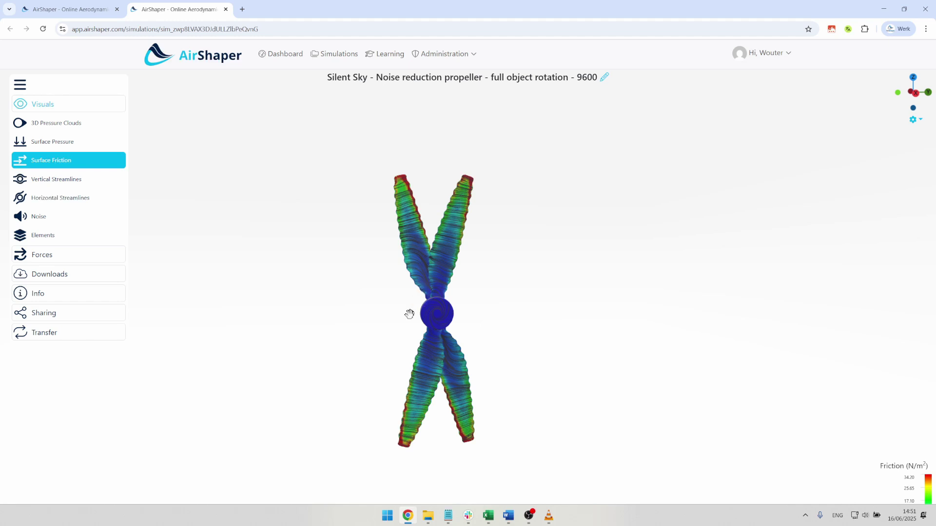
Display the DJI propeller's performance streamlines and data, viewed from an oblique side angle
click(84, 11)
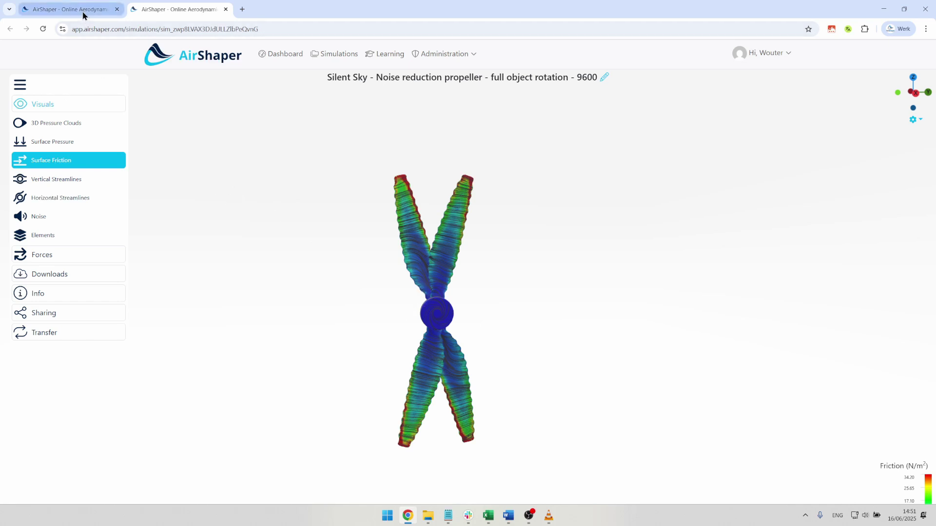
click(63, 236)
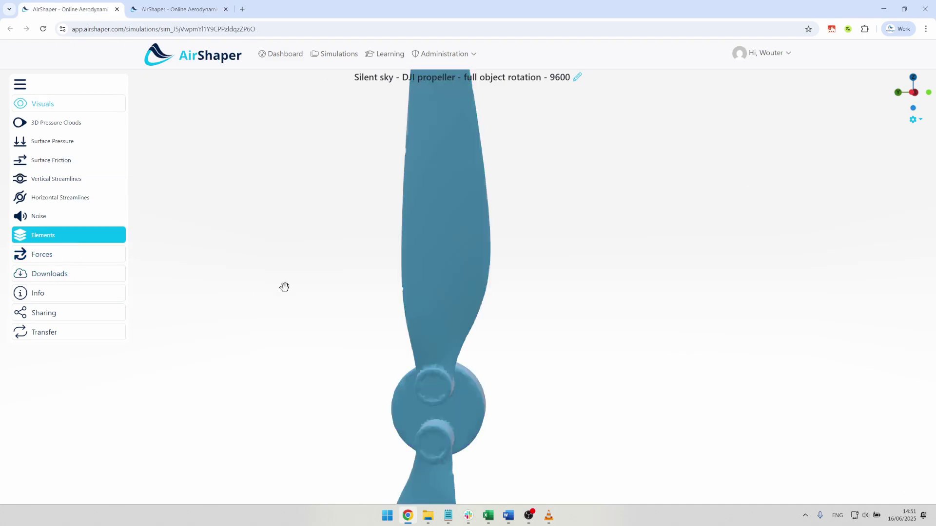
click(452, 280)
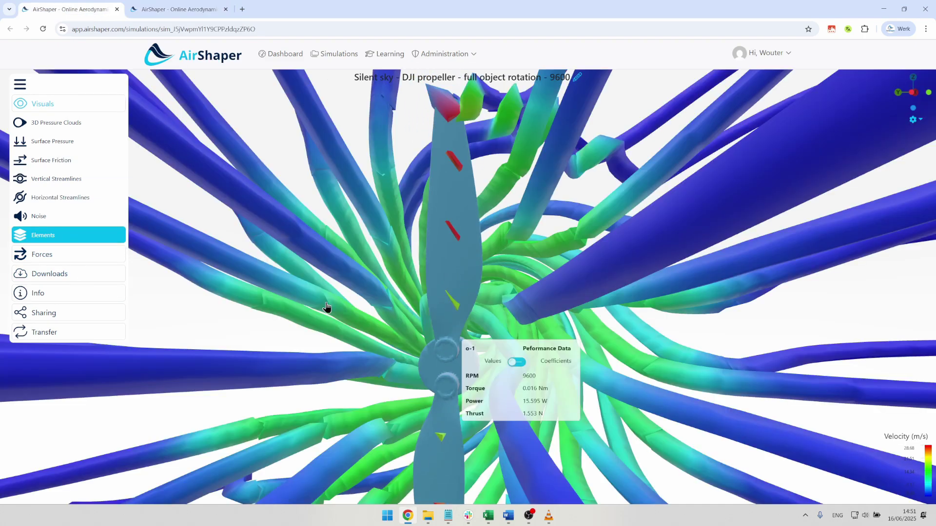
drag(381, 293, 399, 260)
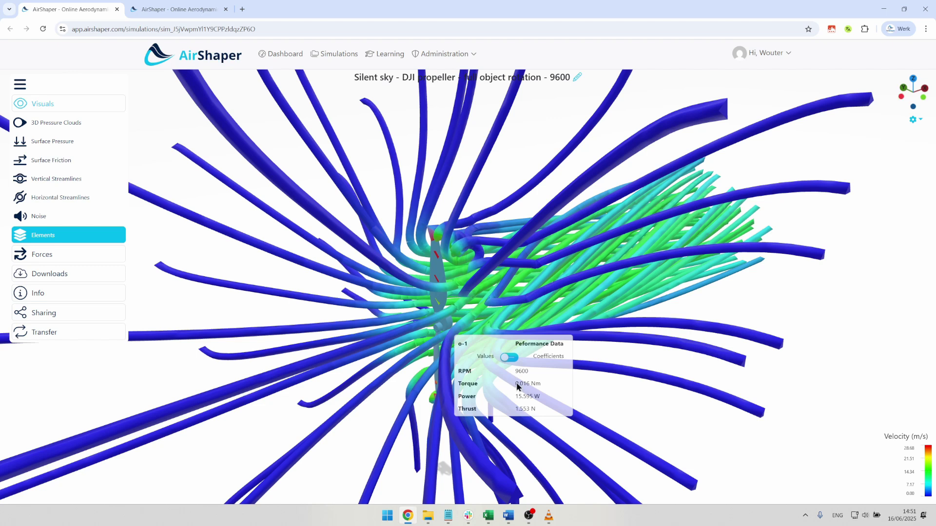
Highlight the DJI readings, 15.595 W power and 1.553 N thrust, then return to Silent Sky
drag(518, 386, 573, 397)
click(568, 400)
mouse_move(515, 400)
mouse_down()
mouse_move(541, 397)
mouse_move(516, 398)
mouse_up()
click(166, 8)
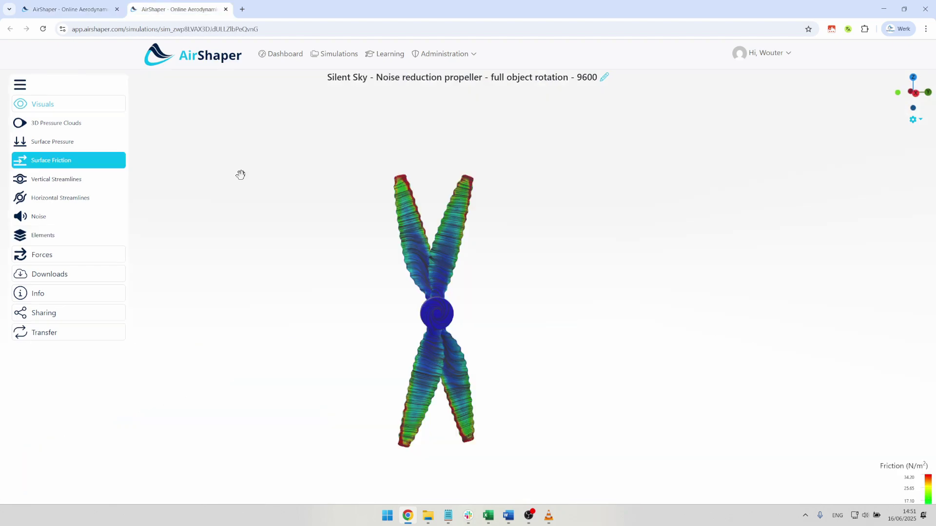
Show Silent Sky's streamlines with 0.024 Nm torque, 24.307 W power, 2.104 N thrust, and orbit them
click(69, 238)
click(432, 319)
drag(432, 321, 579, 317)
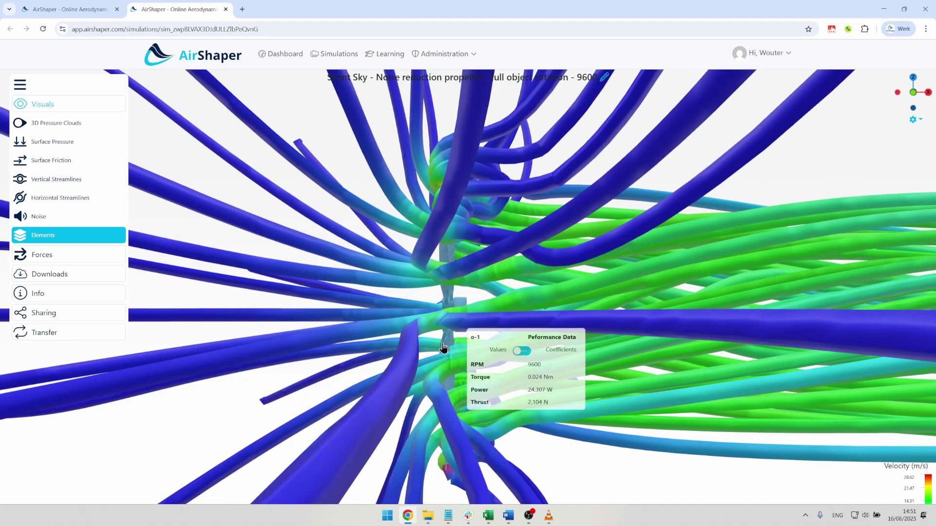
drag(442, 347, 493, 302)
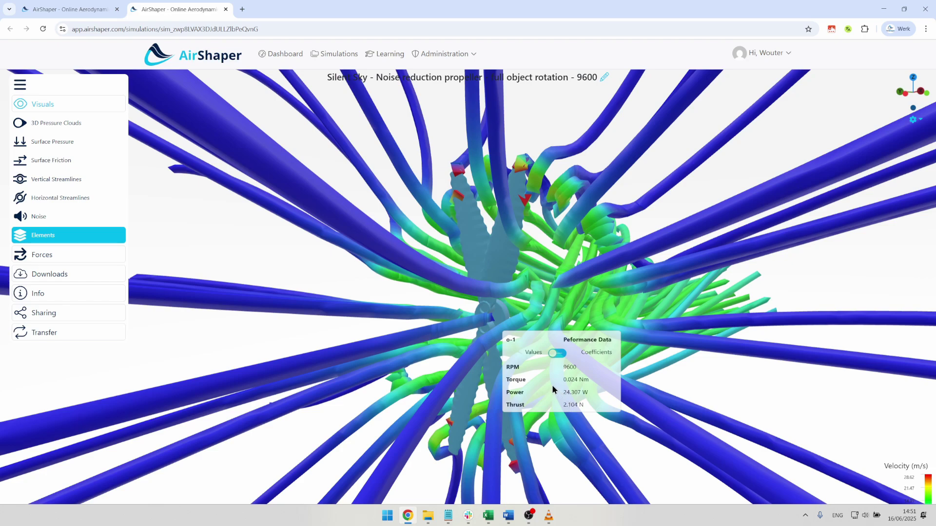
drag(546, 341, 478, 317)
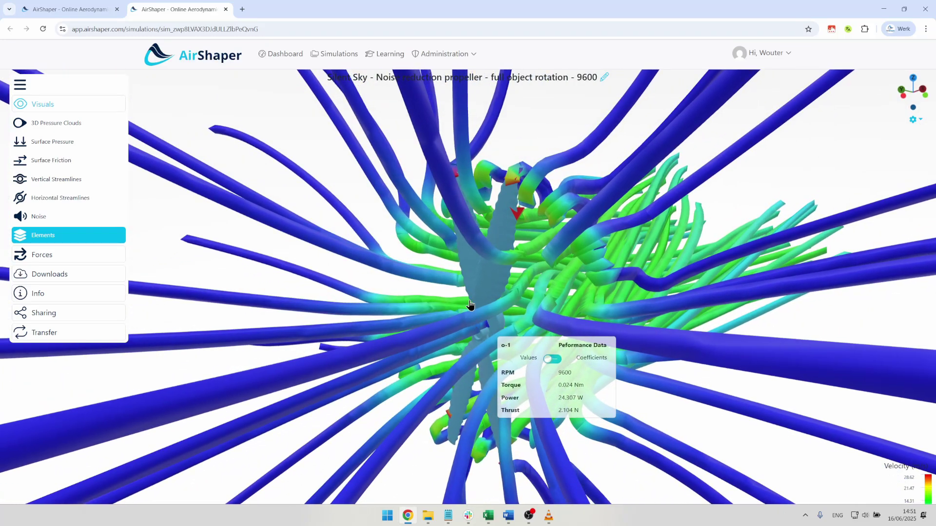
drag(469, 305, 424, 223)
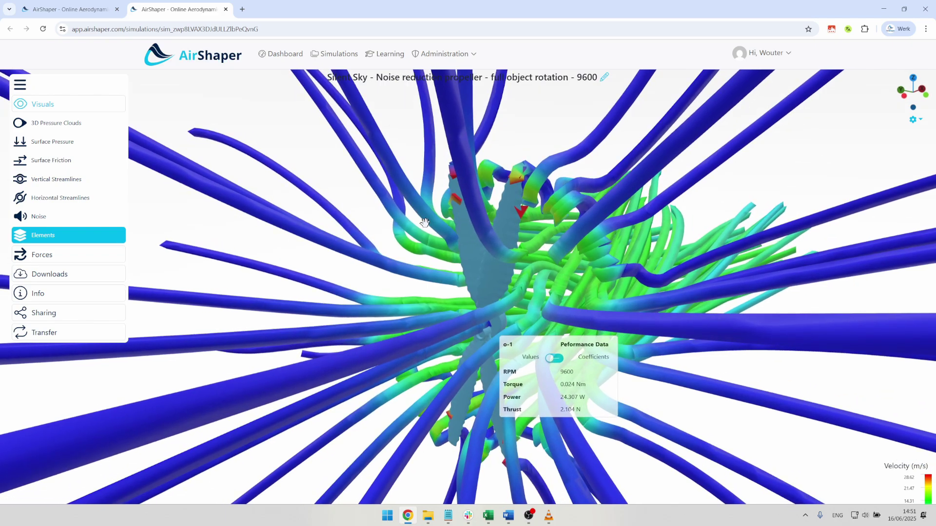